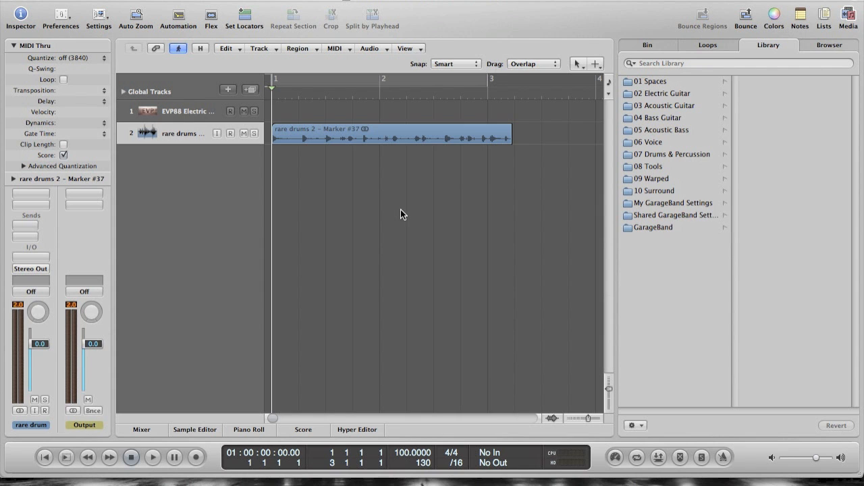
- Play back the drum loop region to hear it, stop, and return the playhead to the start of the song
click(372, 211)
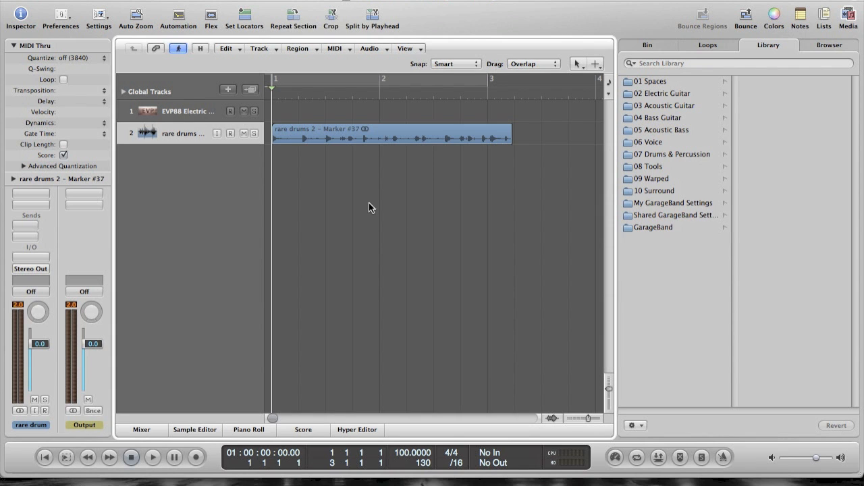
key(space)
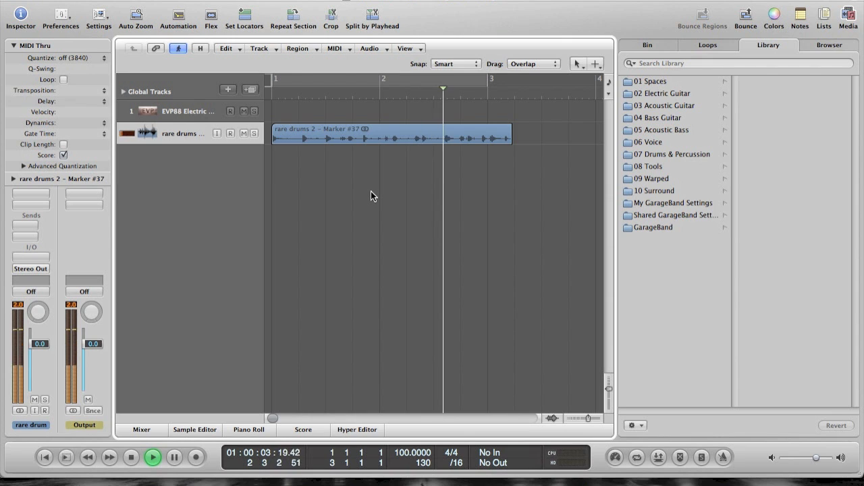
key(space)
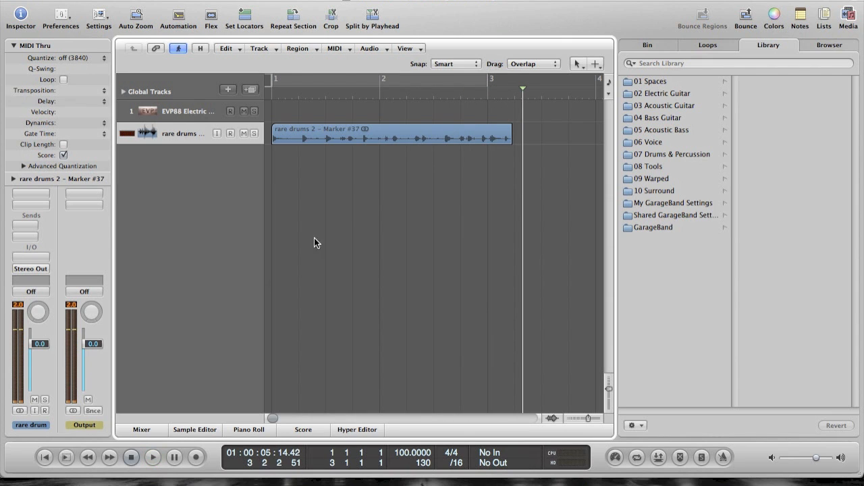
click(46, 457)
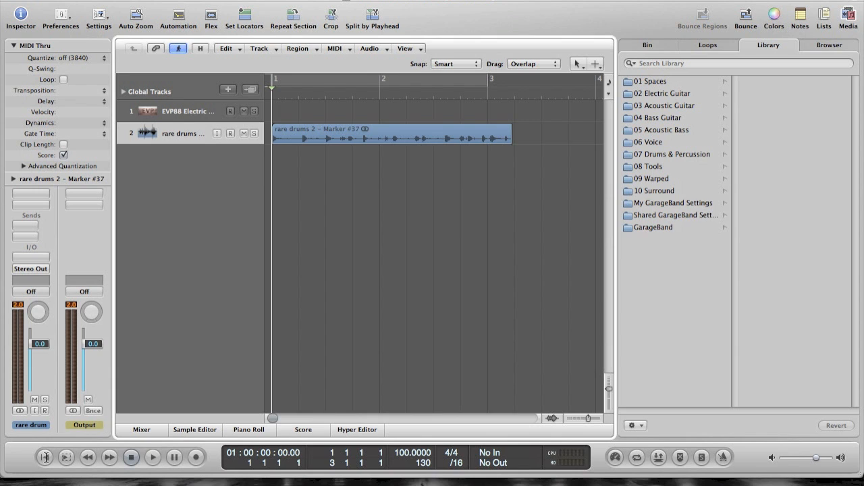
- Set the project tempo to 95 BPM
double_click(410, 453)
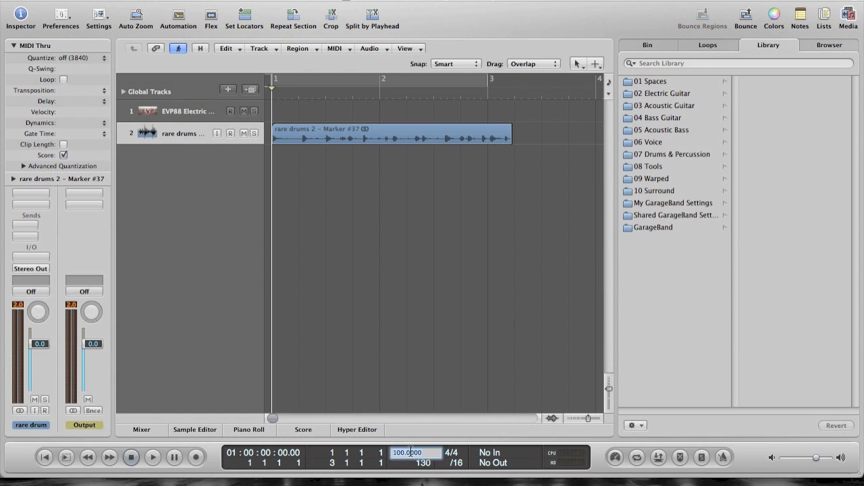
text(95)
key(Return)
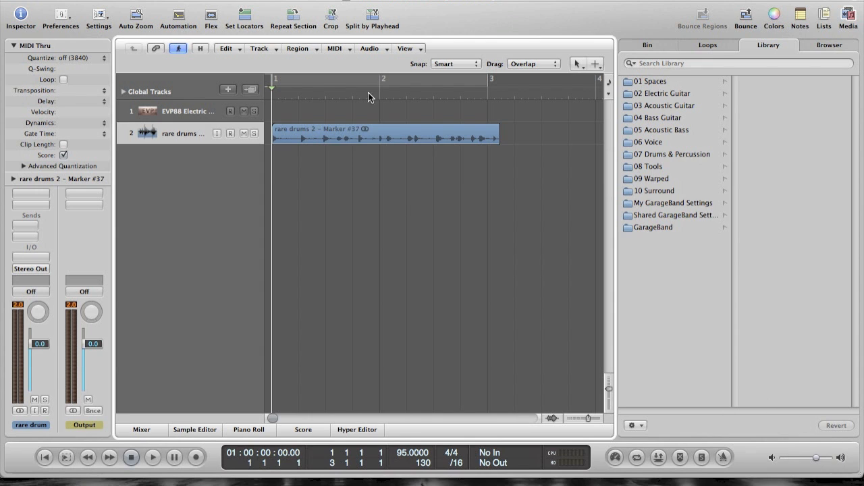
- Set a cycle range from bar 1 to bar 3 and time-stretch the drum loop region to those locators
click(371, 129)
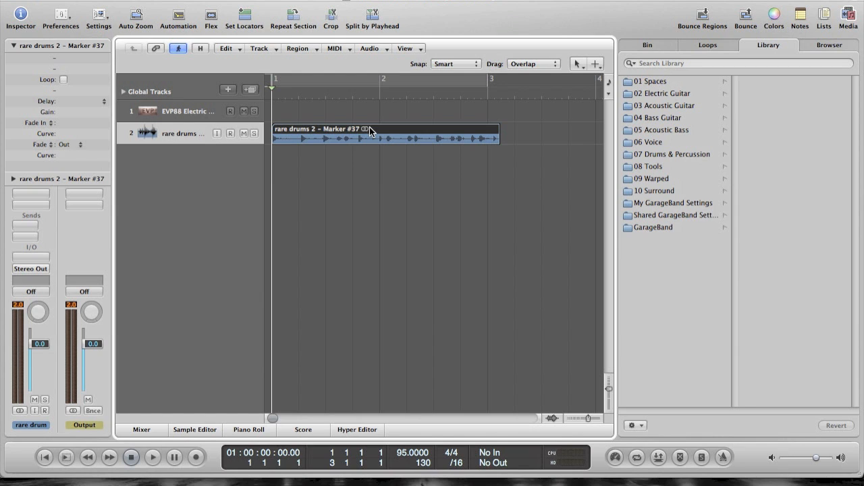
click(383, 81)
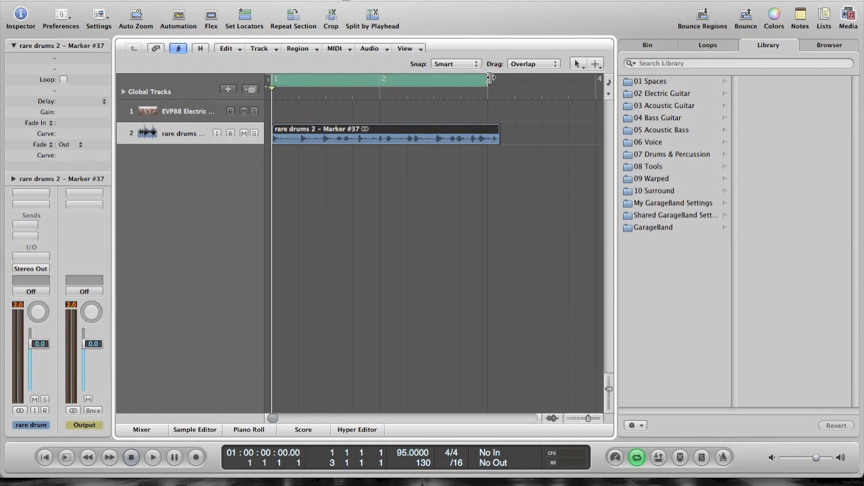
drag(490, 77, 488, 98)
click(370, 49)
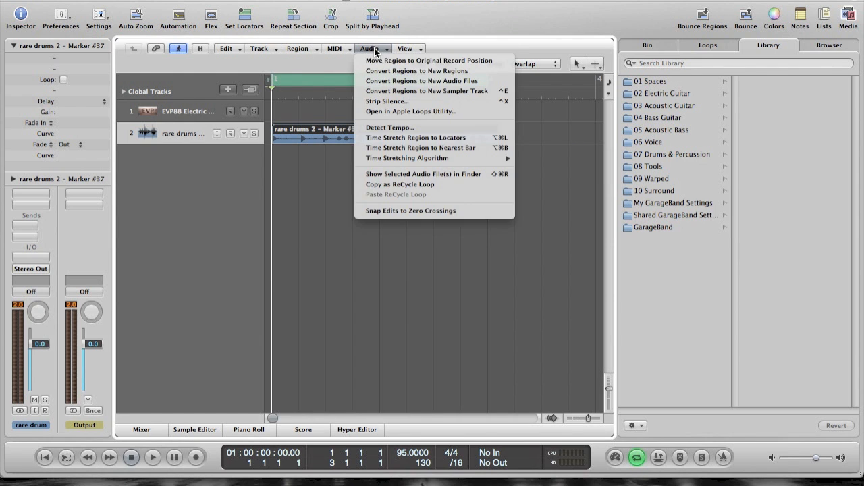
click(382, 138)
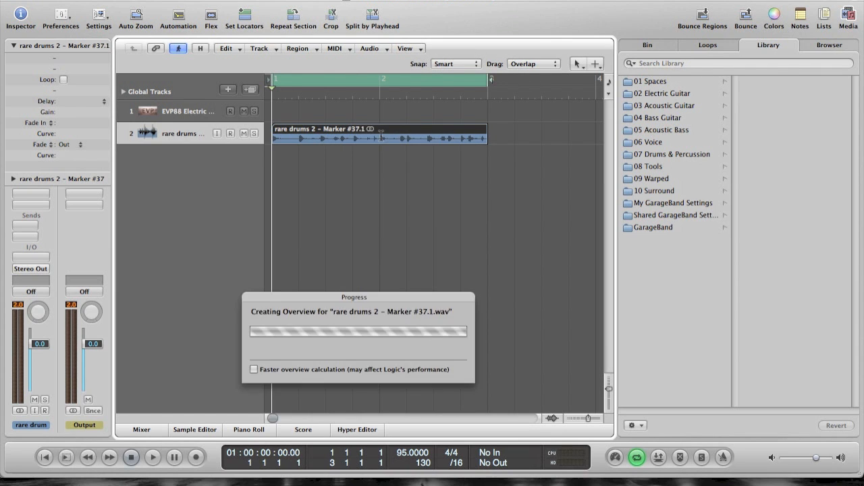
click(405, 207)
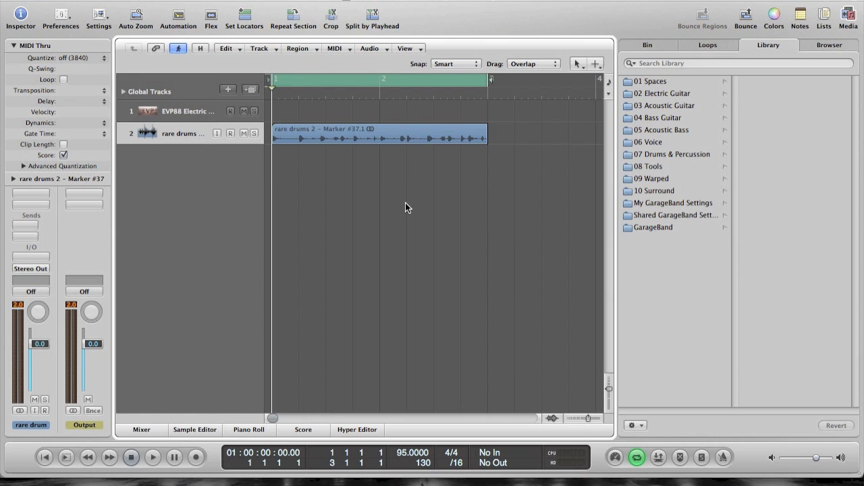
- Split the drum loop region at every beat across bars 1 and 2 into eight slices and return the playhead to the start
click(323, 134)
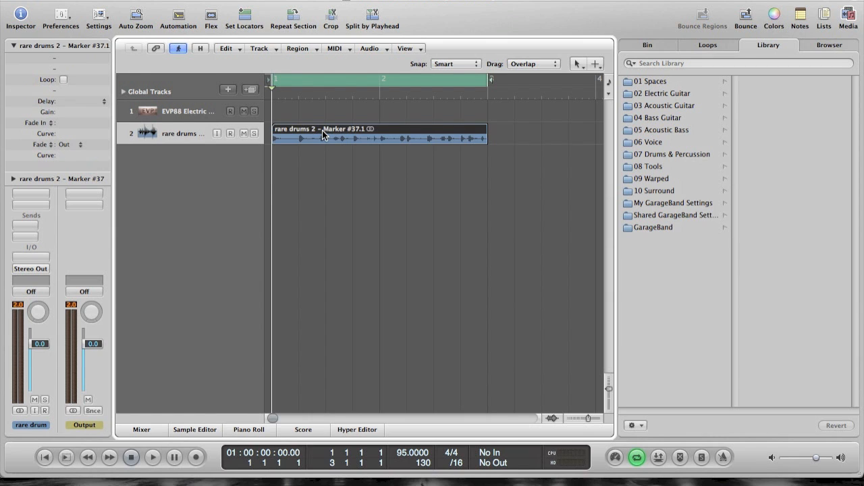
drag(277, 93, 293, 94)
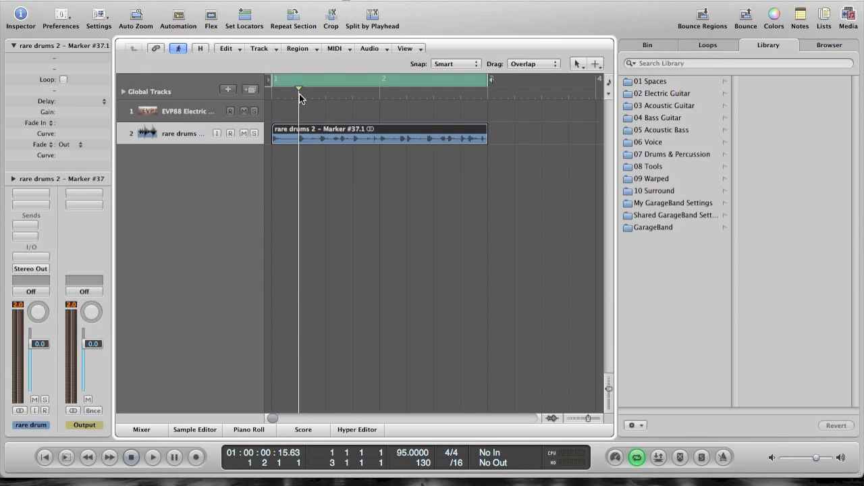
key(backslash)
drag(299, 92, 408, 93)
key(backslash)
key(backslash)
key(backslash)
key(backslash)
key(backslash)
drag(408, 93, 461, 93)
key(backslash)
click(45, 457)
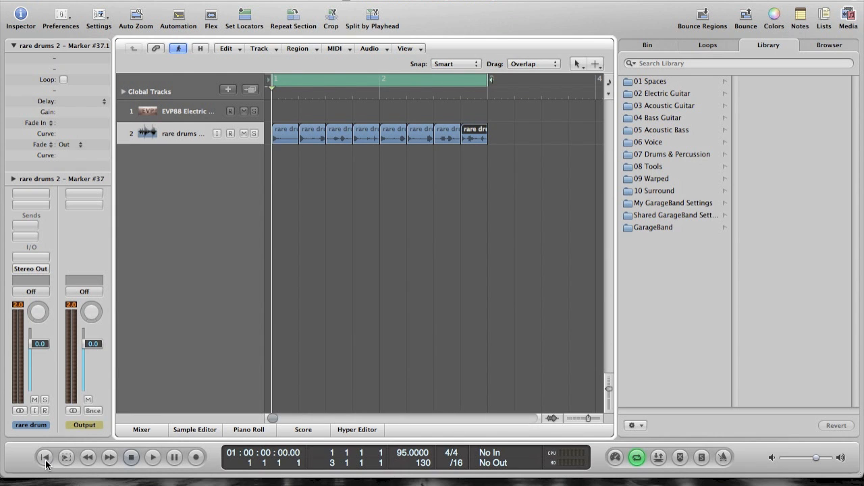
click(308, 232)
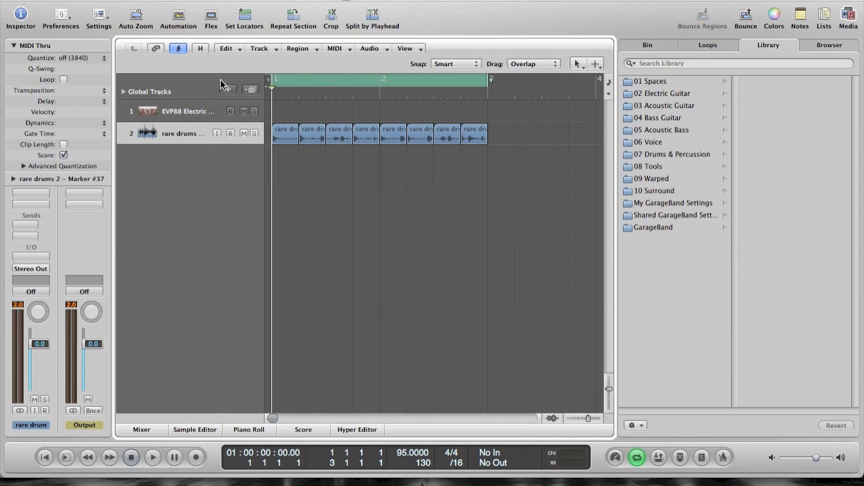
- Create one new software instrument track below the electric piano track and load the EXS24 Sampler on it
click(143, 108)
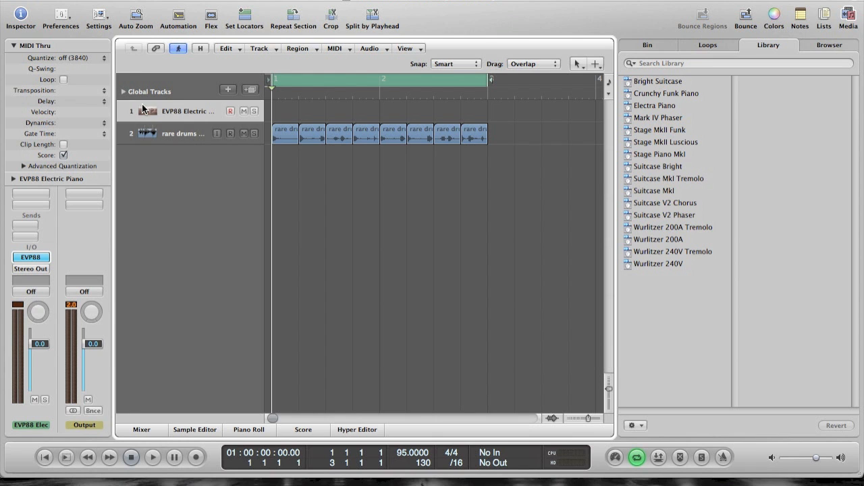
click(260, 49)
click(255, 78)
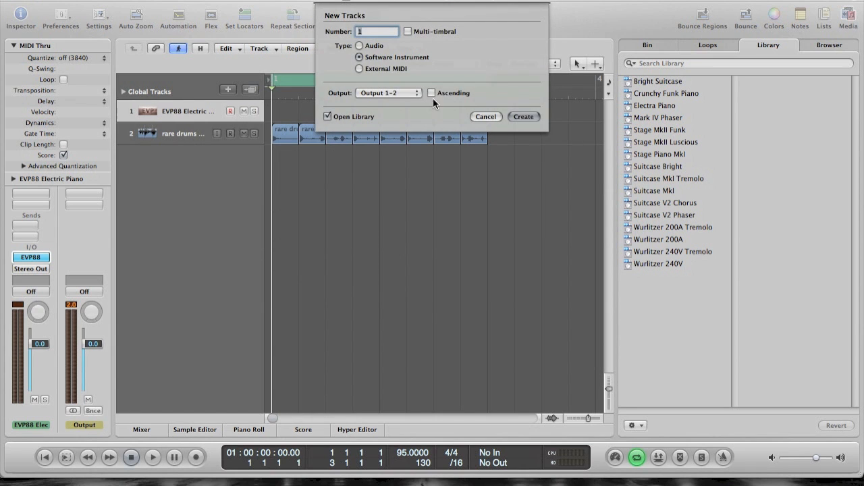
click(517, 117)
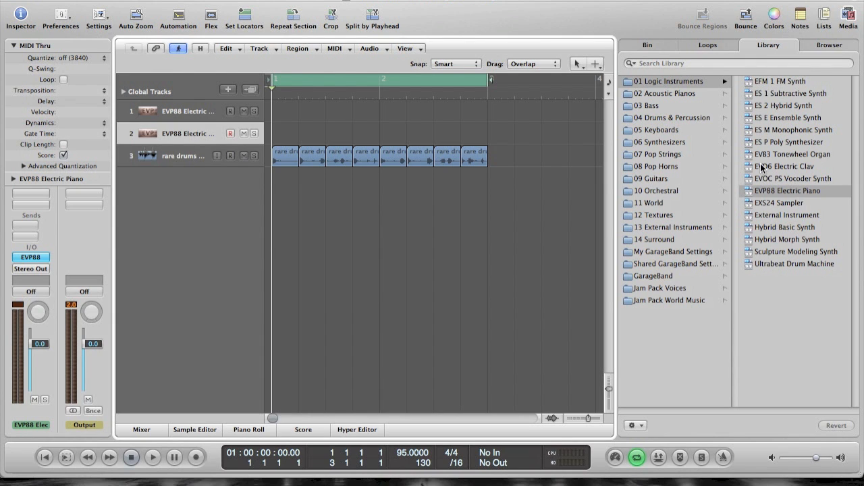
click(769, 204)
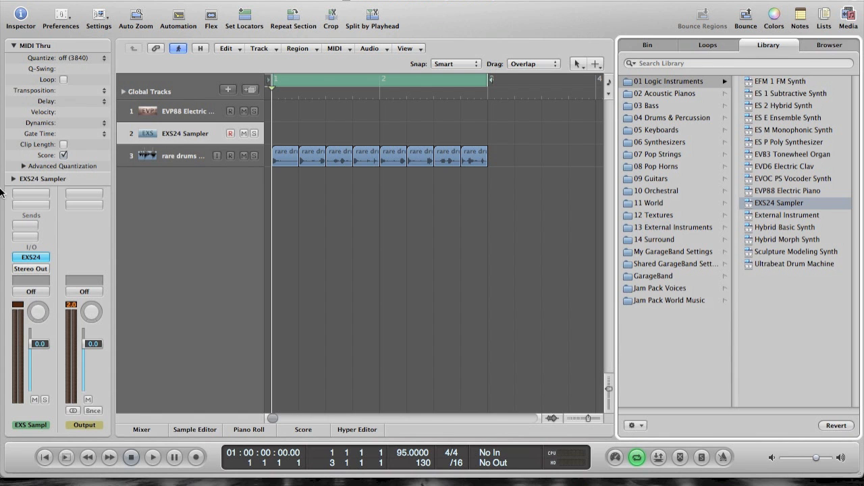
- Open the EXS24 Instrument Editor and create a new empty instrument, keeping the drum slices in view
click(25, 259)
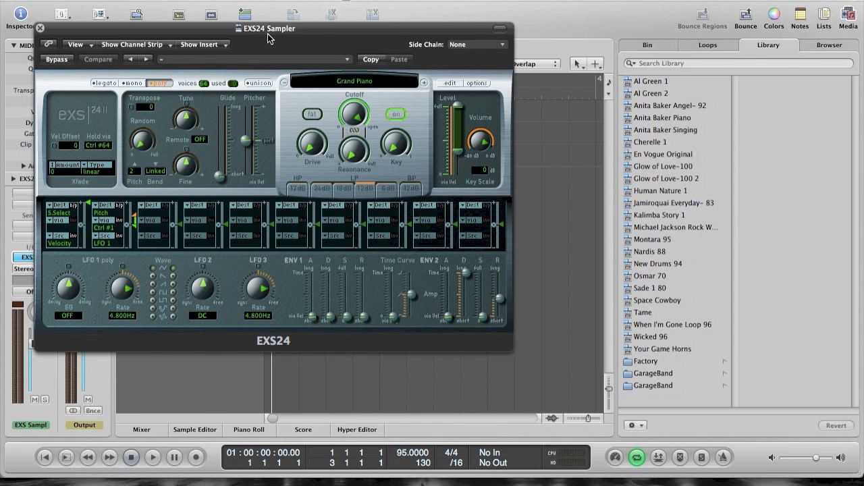
drag(267, 34, 276, 70)
drag(305, 151, 308, 204)
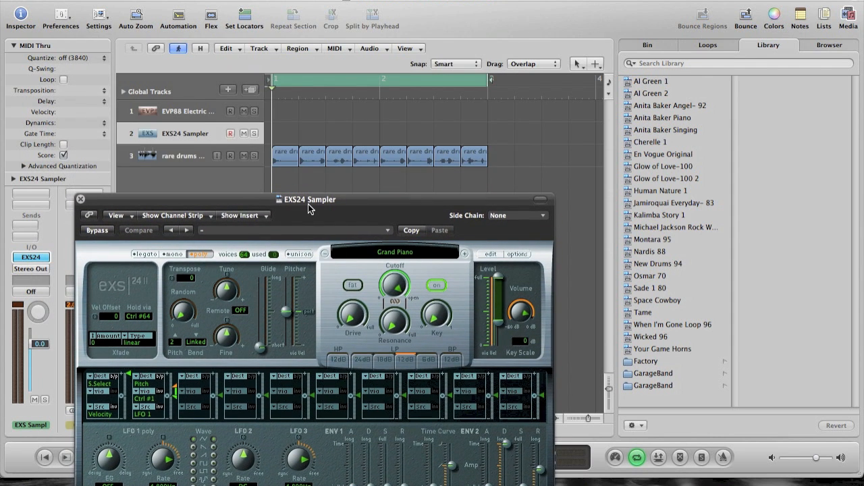
click(490, 255)
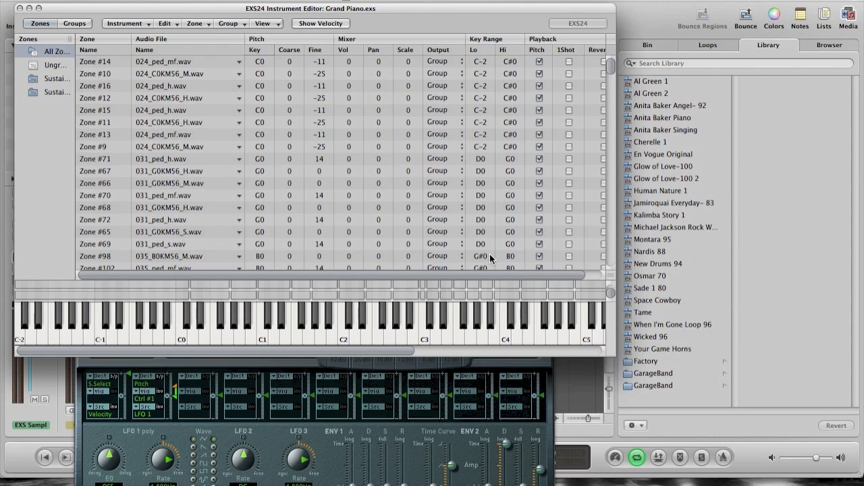
scroll(489, 254, down, 3)
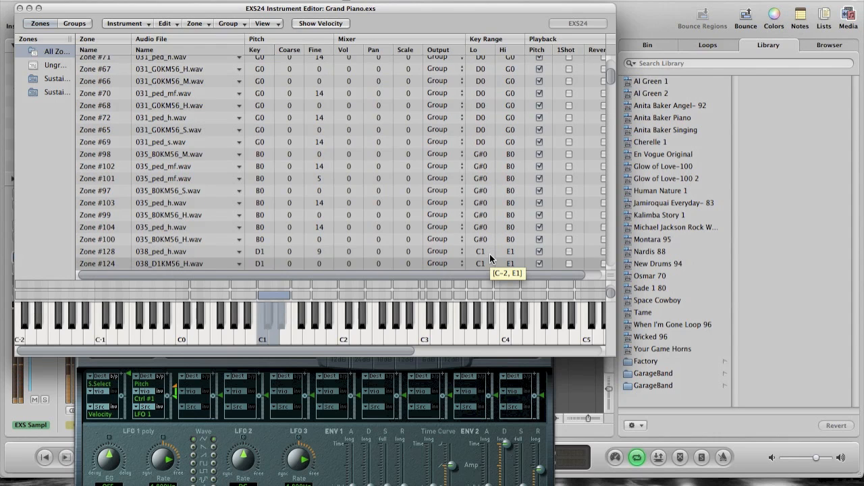
scroll(490, 257, down, 8)
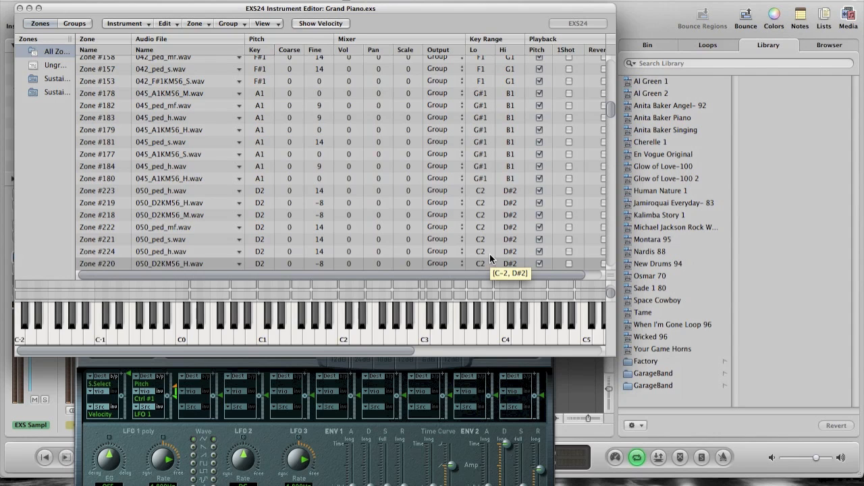
click(120, 25)
click(120, 35)
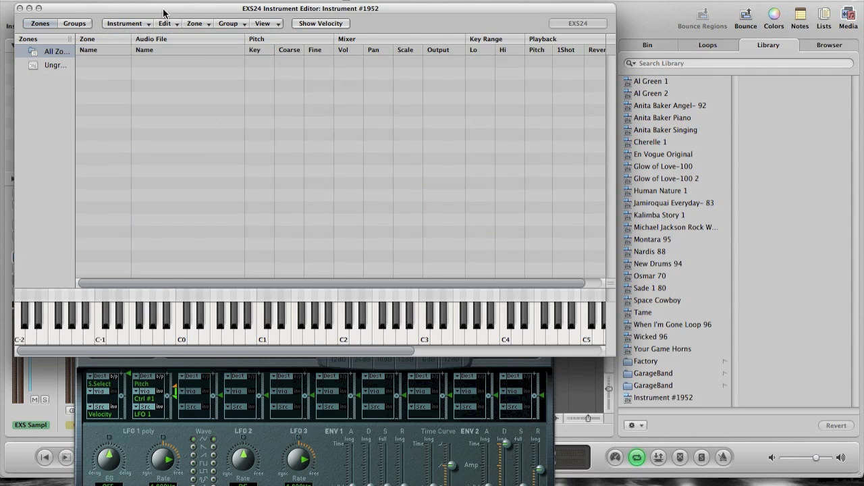
drag(164, 15, 308, 206)
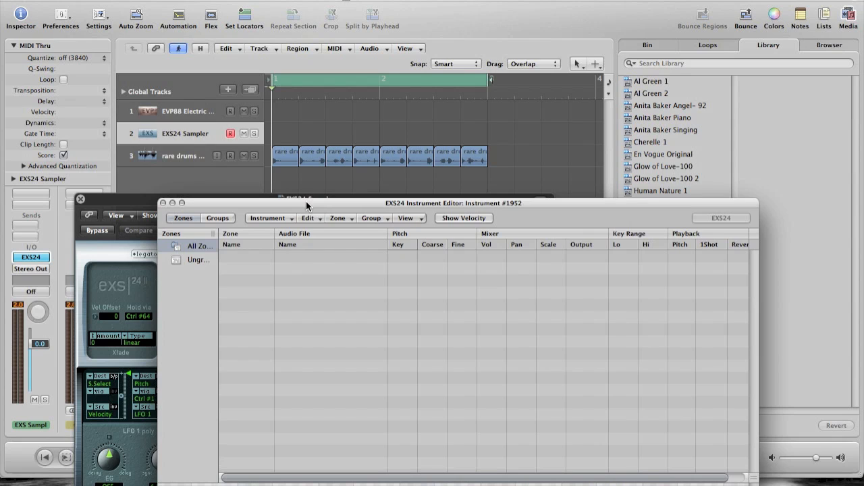
- Add all eight drum slices to the new instrument as contiguous zones, one note wide, starting at C1
drag(288, 123, 519, 191)
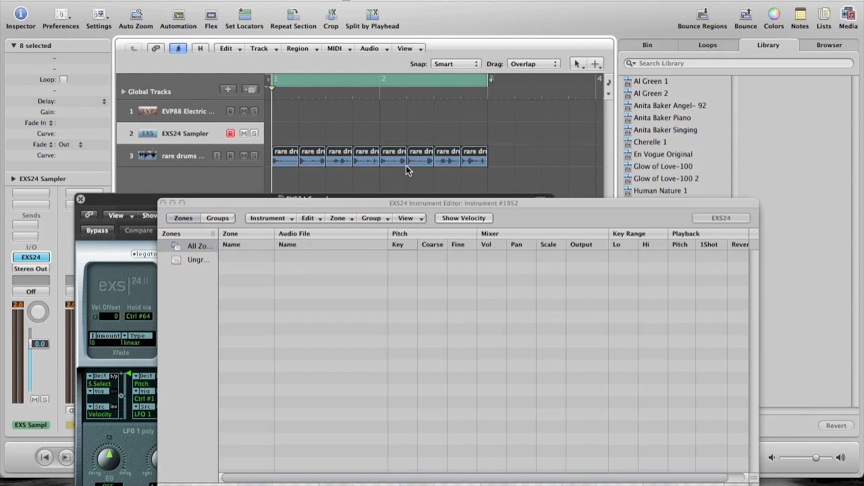
drag(295, 142, 307, 259)
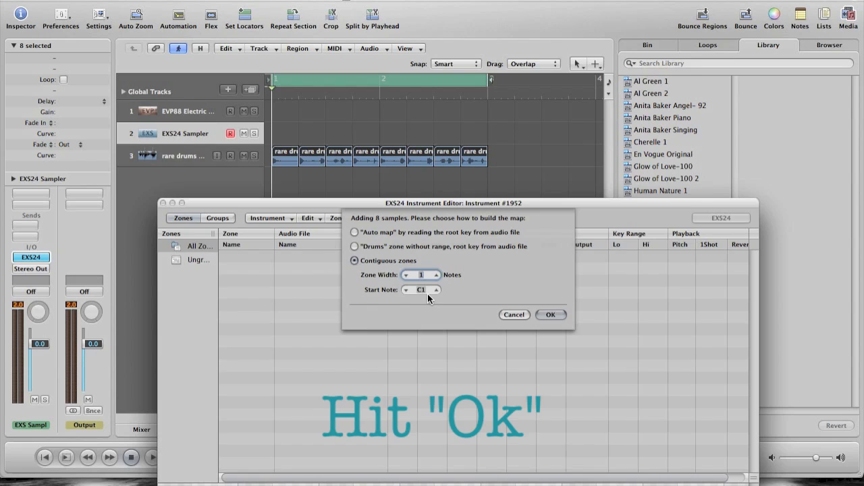
key(Return)
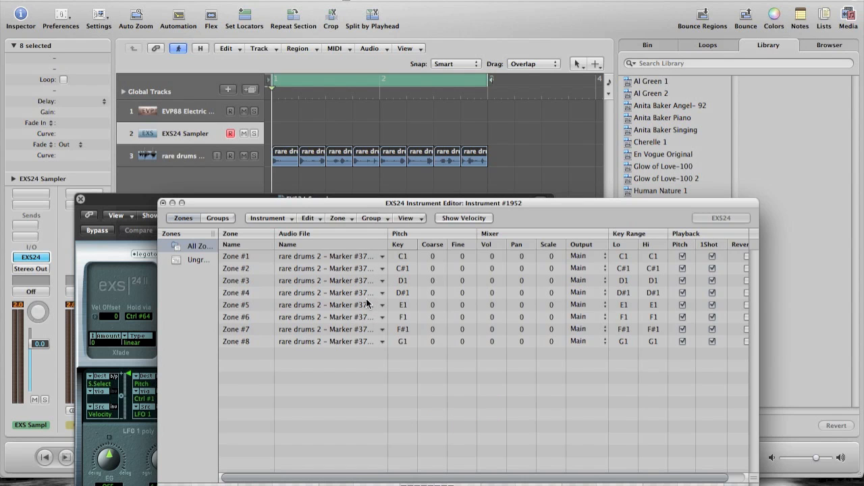
- Try reverse playback on zones 1 to 3 of the sampler instrument and switch it off again
click(393, 260)
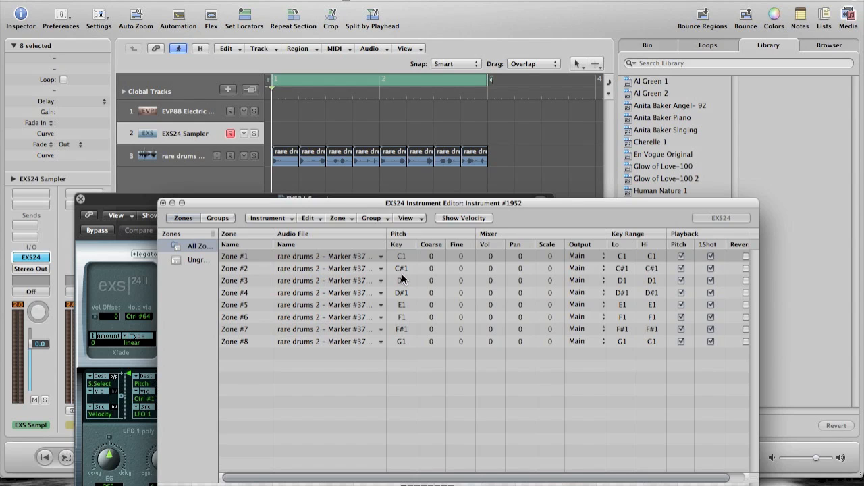
scroll(599, 303, right, 1)
scroll(650, 271, right, 2)
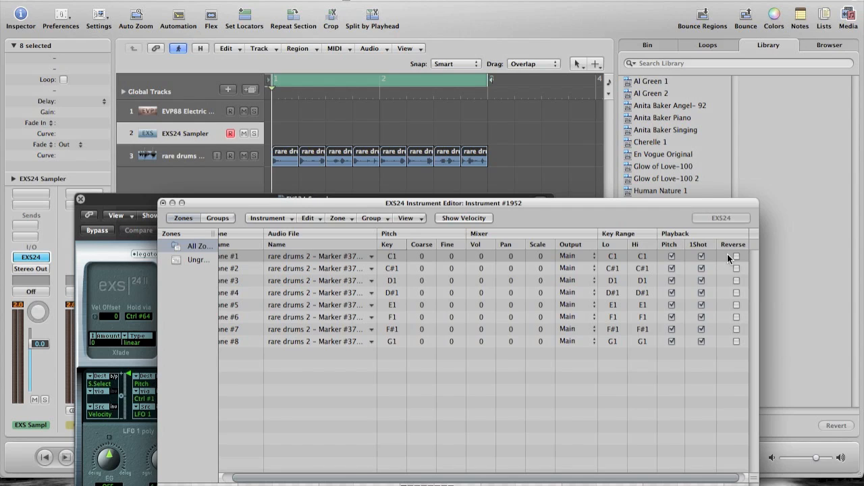
drag(736, 256, 737, 286)
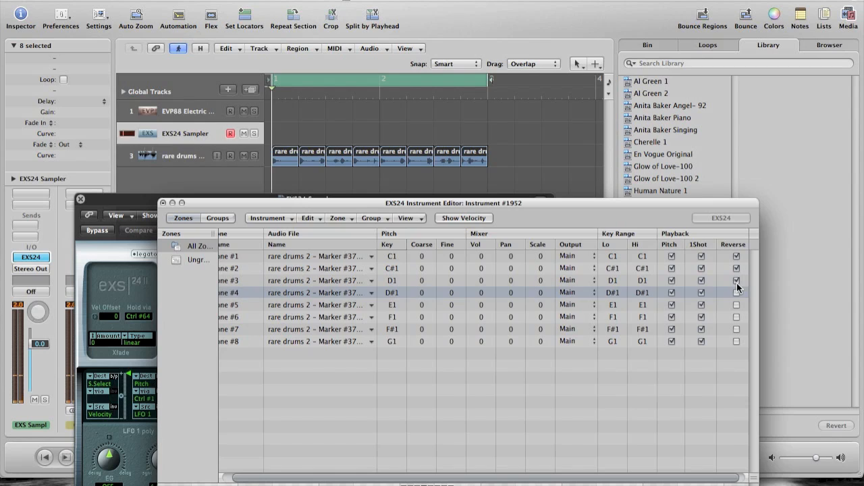
drag(737, 281, 736, 257)
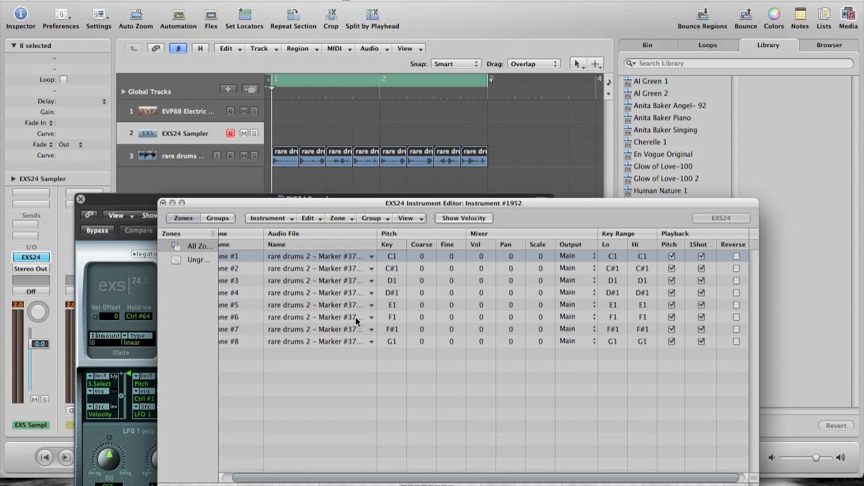
- Save the new sampler instrument as "New Drums, 2, 95" in the Sampler Instruments folder, moving the windows aside, and close its editor
key(super+w)
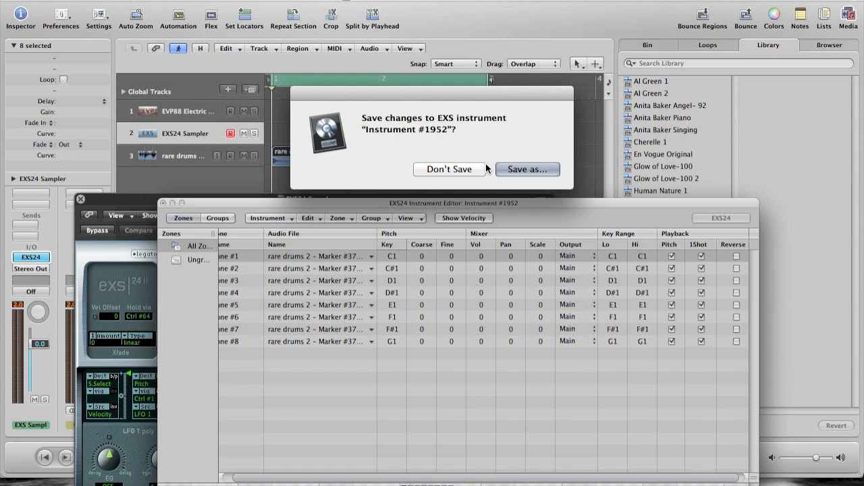
click(507, 170)
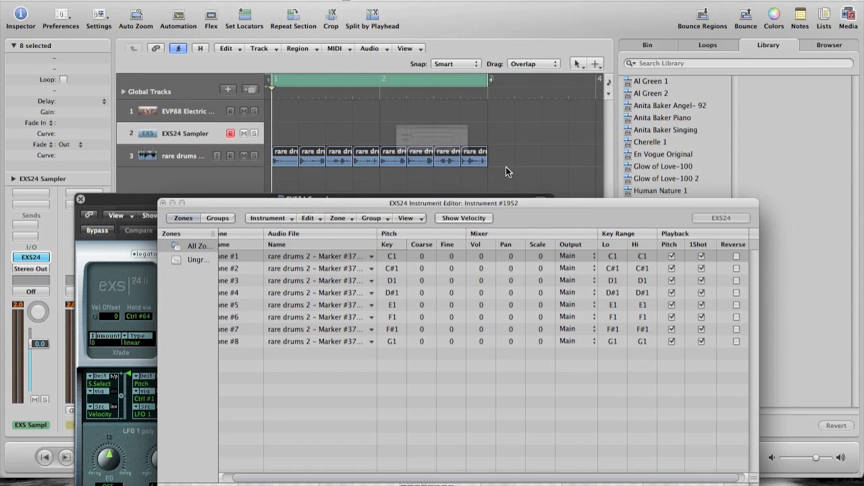
text(New )
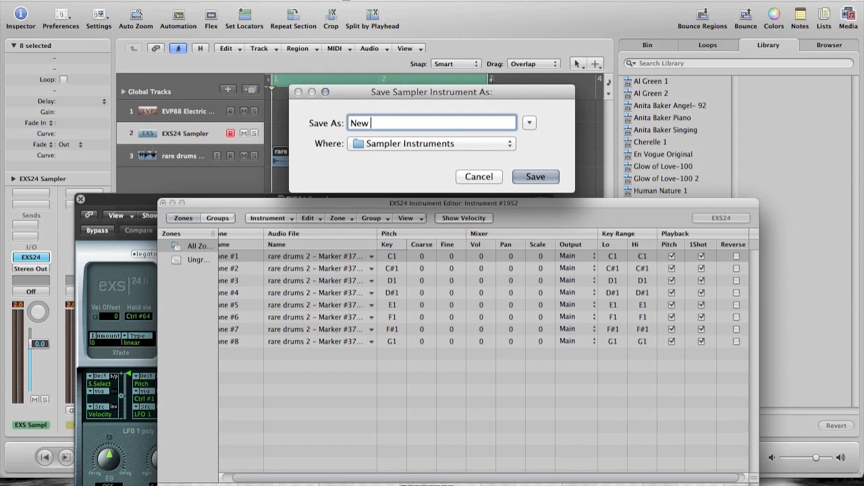
text(Drums, 2 ,)
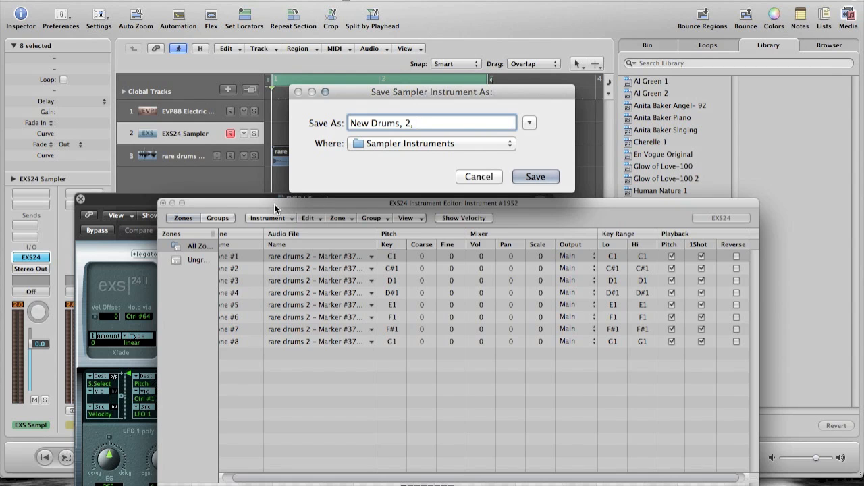
drag(373, 92, 543, 59)
drag(306, 201, 619, 194)
drag(315, 201, 331, 262)
text(95)
click(702, 140)
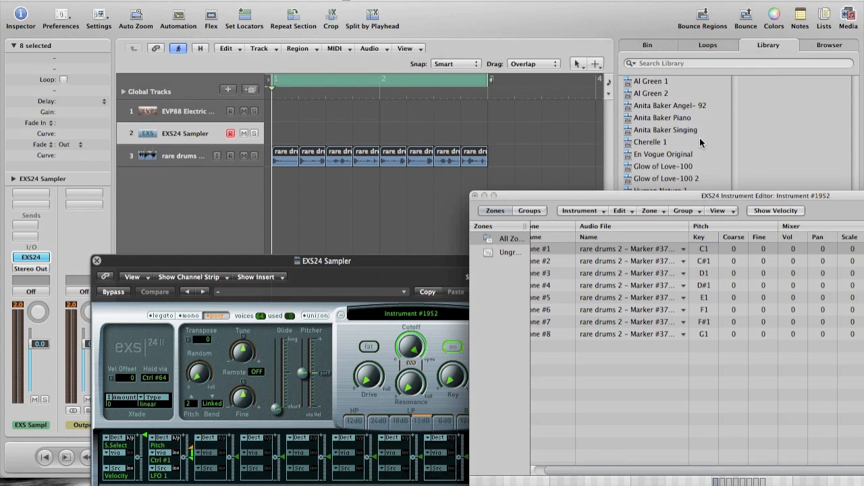
click(474, 196)
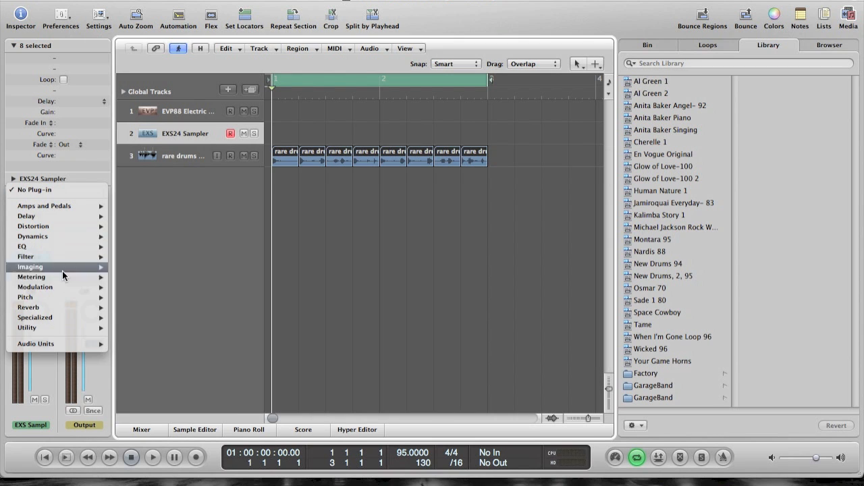
mouse_move(66, 290)
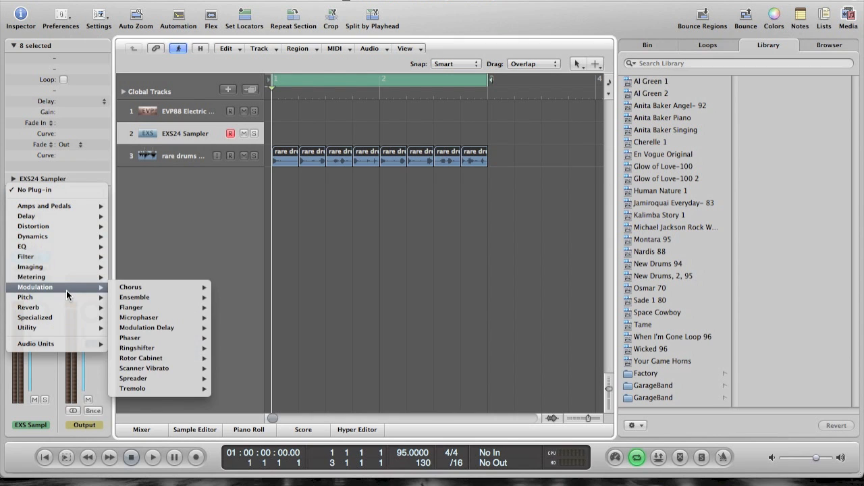
click(198, 231)
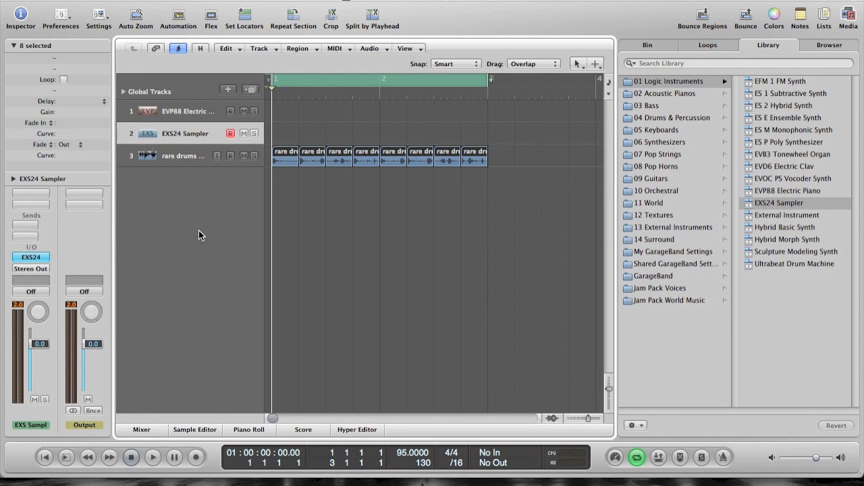